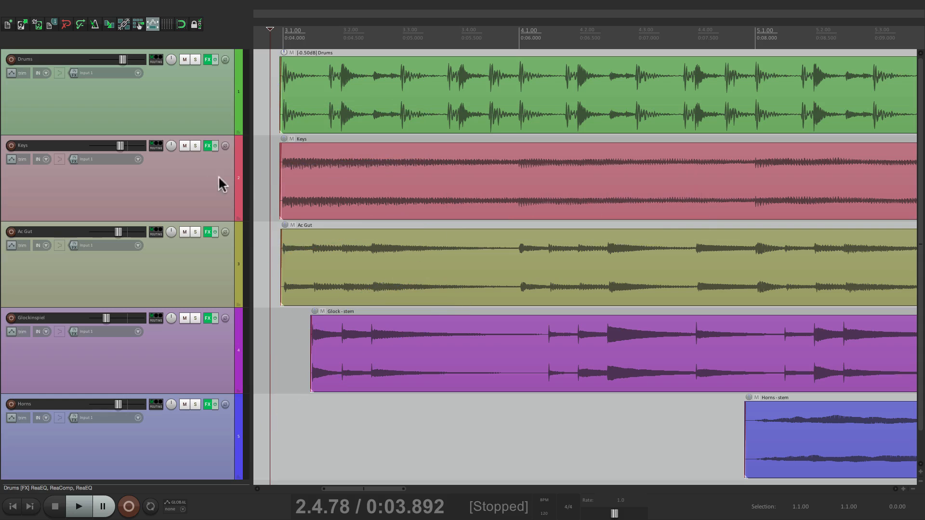
- Select all five tracks from Drums to Horns and lower their volume faders all the way during playback
{"action": "left_click", "coordinate": [202, 129]}
{"action": "left_click", "coordinate": [203, 453], "text": "shift"}
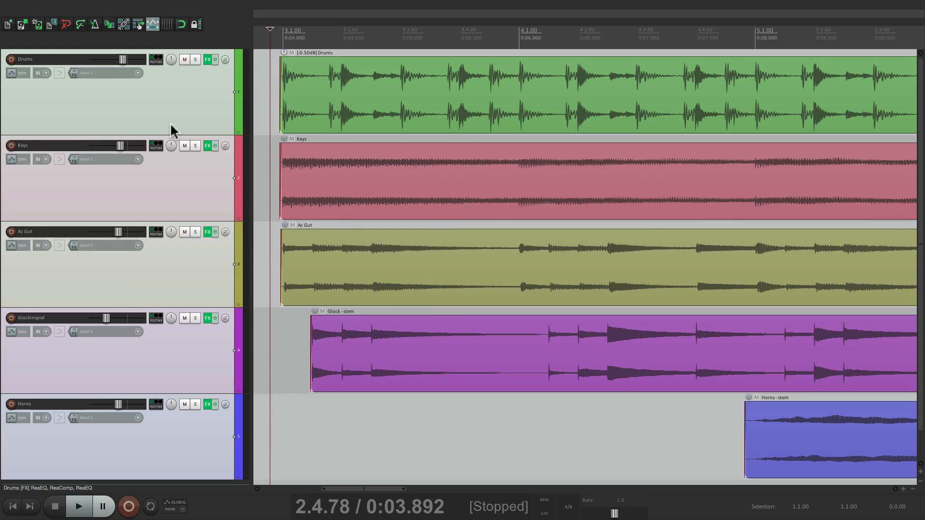
{"action": "key", "text": "space"}
{"action": "left_click_drag", "start_coordinate": [121, 59], "coordinate": [82, 62]}
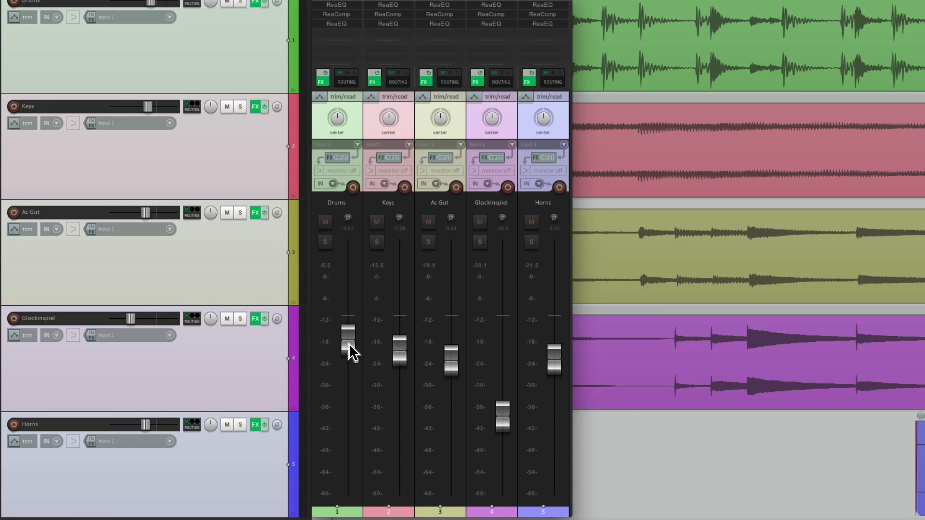
- Play the project while lowering the selected tracks' mixer faders fully, undo the fader change, and close the mixer
{"action": "key", "text": "space"}
{"action": "left_click_drag", "start_coordinate": [346, 343], "coordinate": [345, 492]}
{"action": "key", "text": "super+z"}
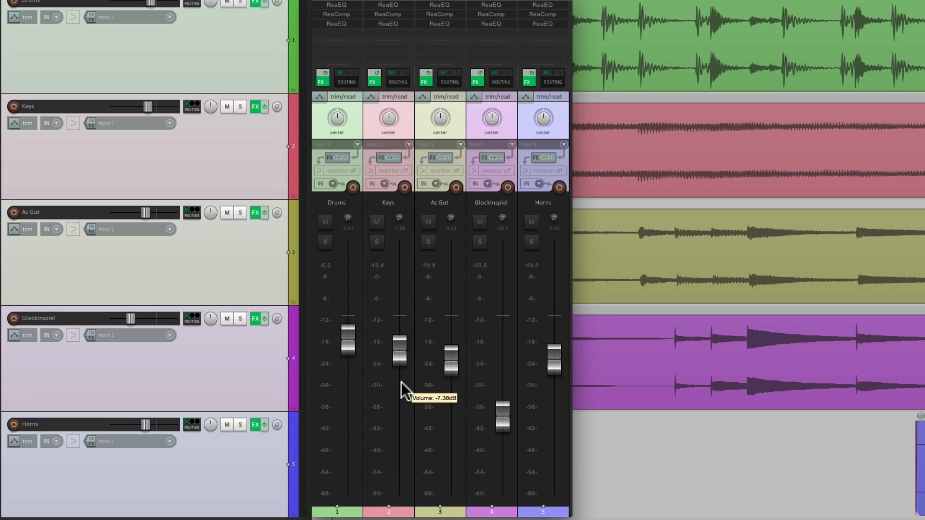
{"action": "key", "text": "super+m"}
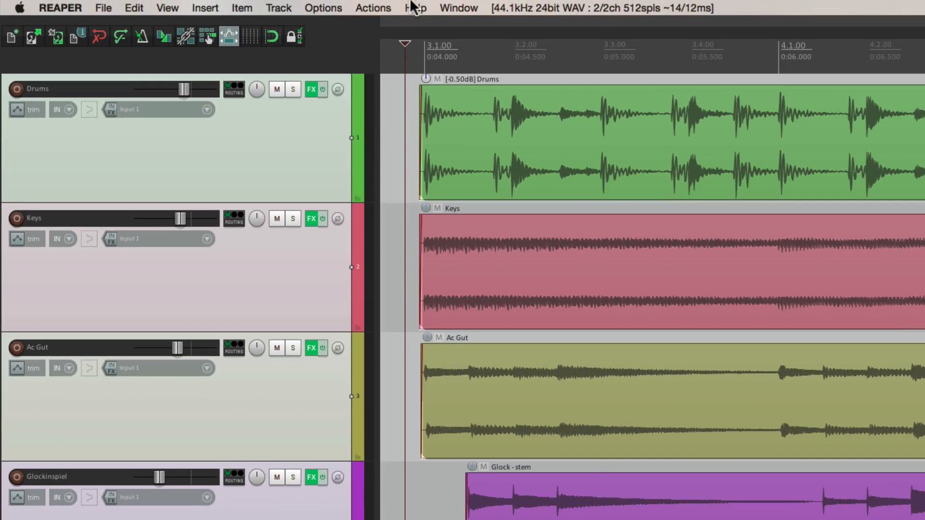
- Turn on pre-fader track metering and keep "Track meters display pre-fader levels" enabled in the Track Control Panels preferences
{"action": "left_click", "coordinate": [222, 4]}
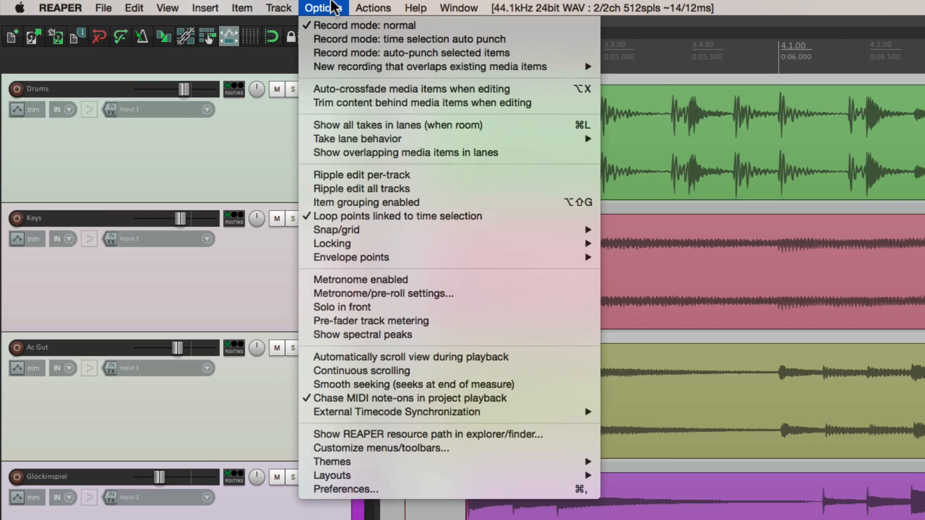
{"action": "left_click", "coordinate": [301, 322]}
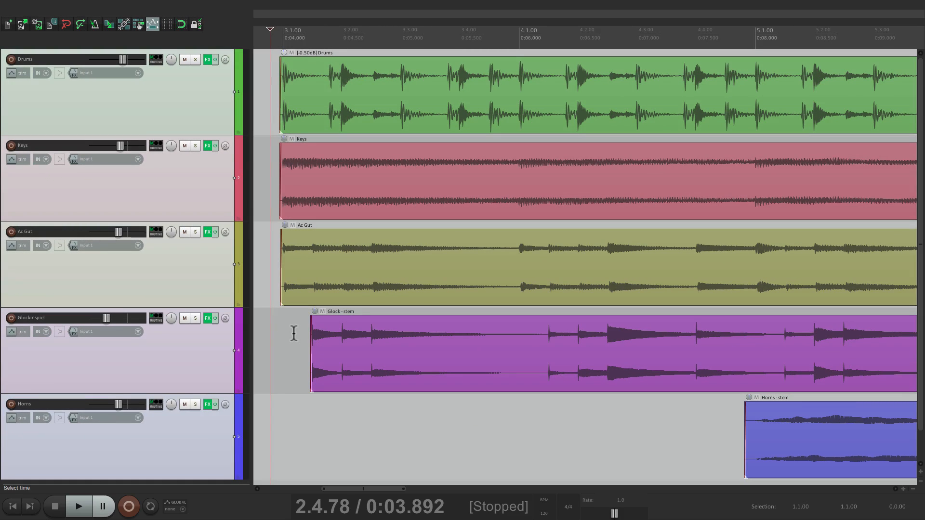
{"action": "key", "text": "super+comma"}
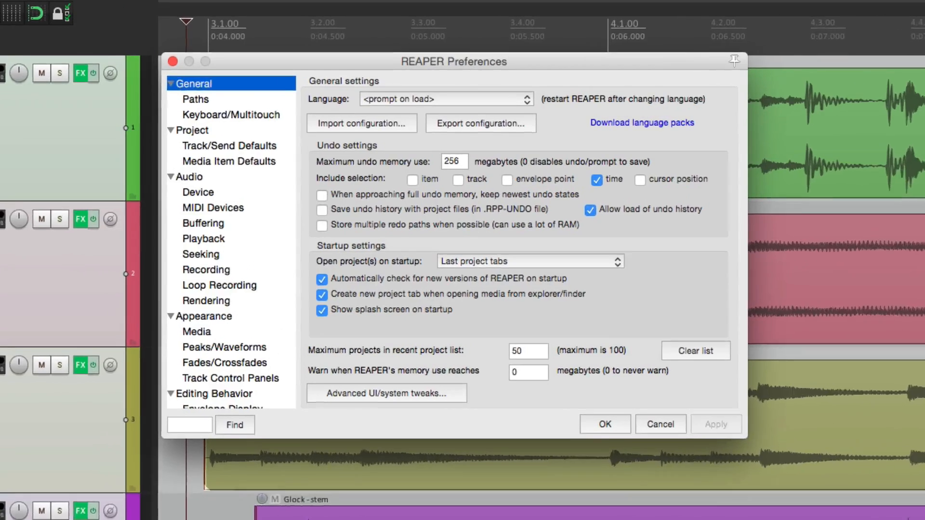
{"action": "scroll", "coordinate": [314, 146], "scroll_direction": "down", "scroll_amount": 4}
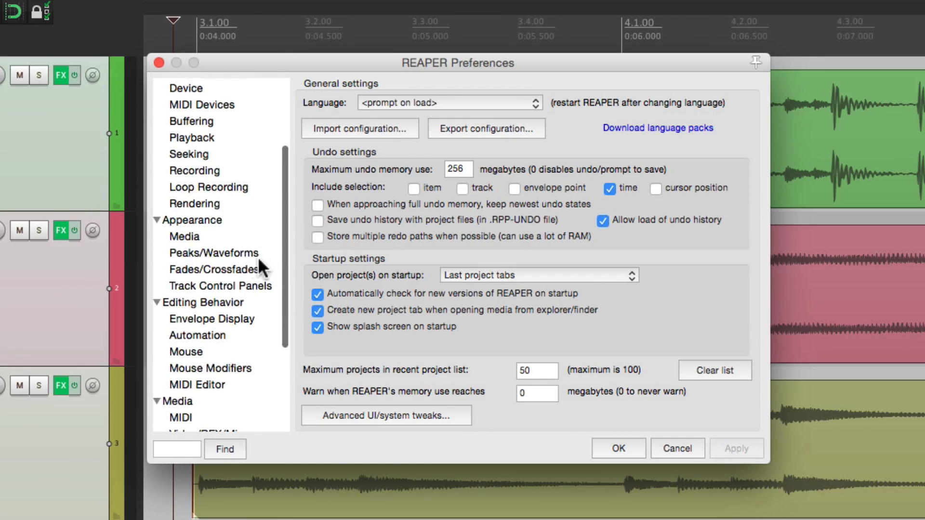
{"action": "left_click", "coordinate": [234, 278]}
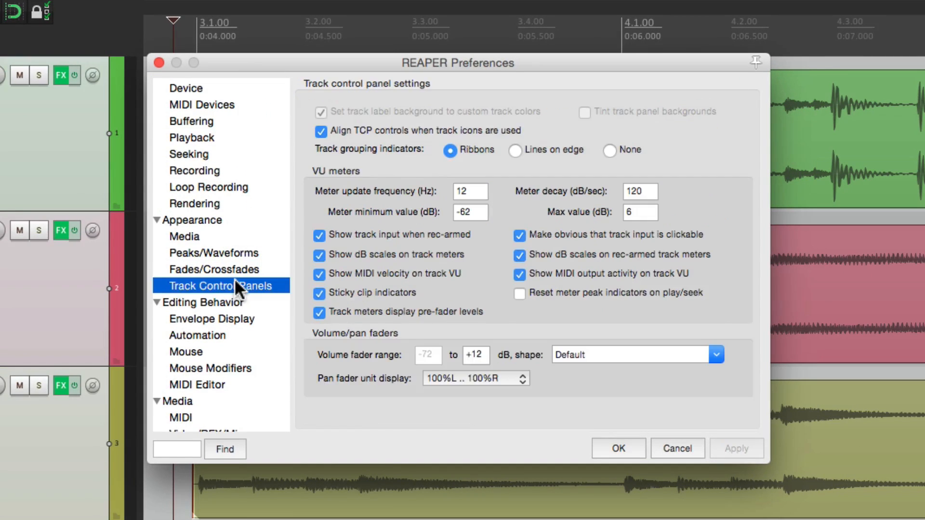
{"action": "left_click", "coordinate": [319, 313]}
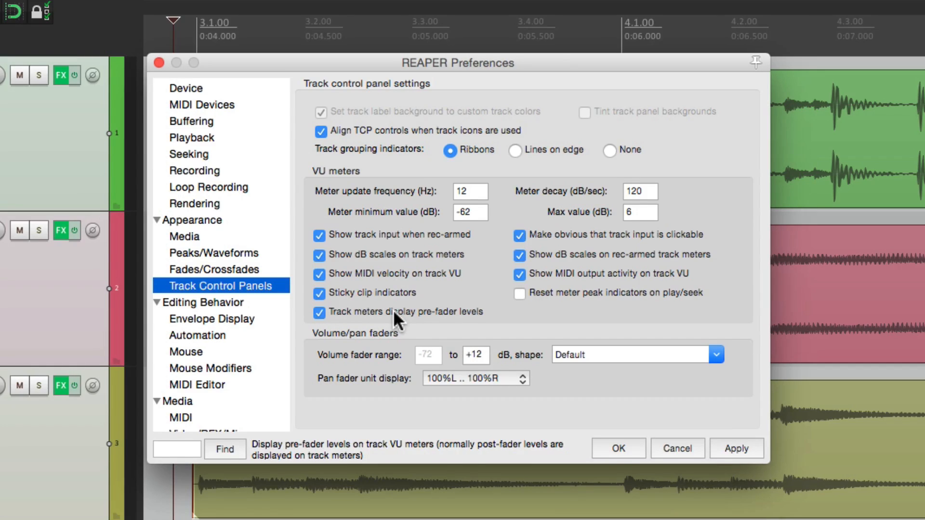
{"action": "left_click", "coordinate": [617, 449]}
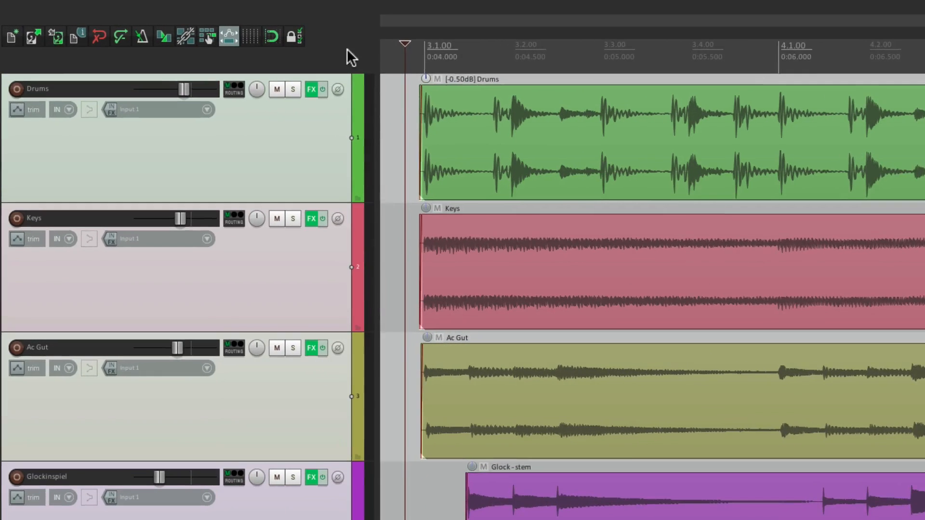
- Add the action "Options: Pre-fader track metering" to the main toolbar, finding it with the filter "pre-fader"
{"action": "right_click", "coordinate": [232, 33]}
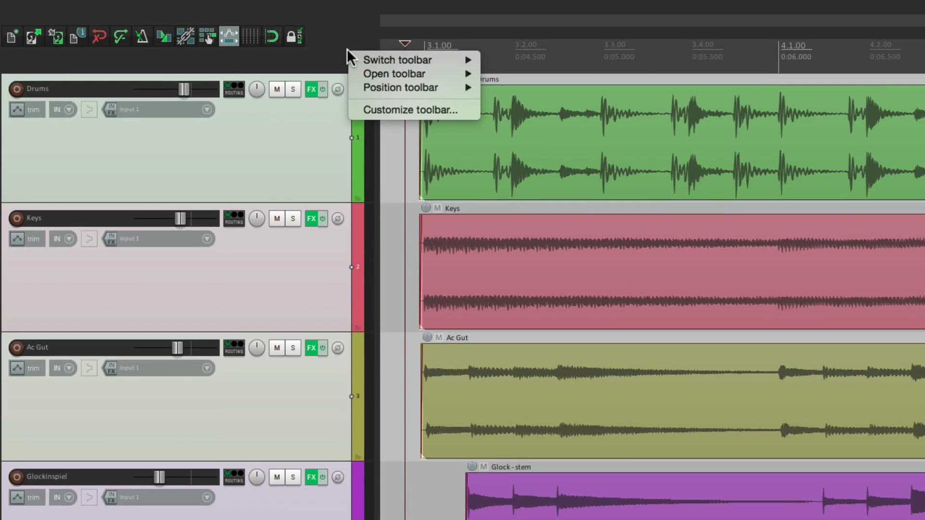
{"action": "left_click", "coordinate": [350, 114]}
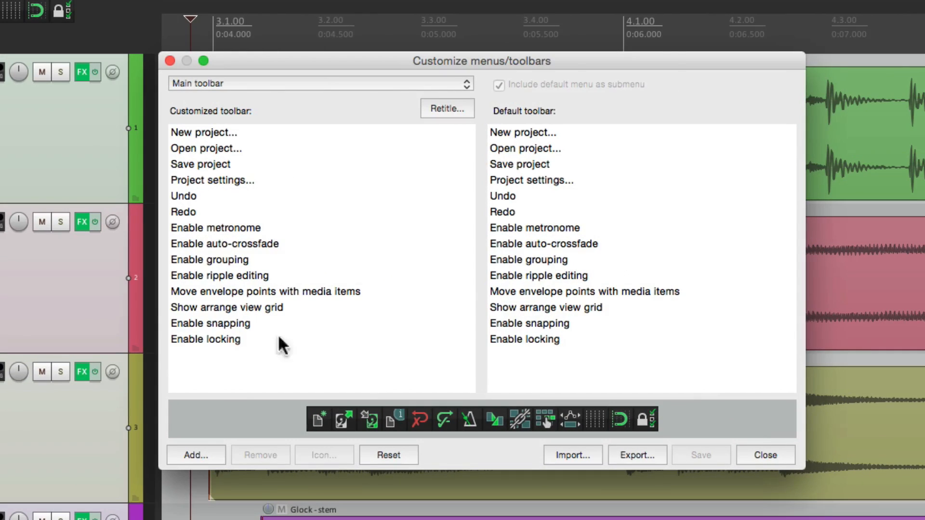
{"action": "left_click", "coordinate": [199, 453]}
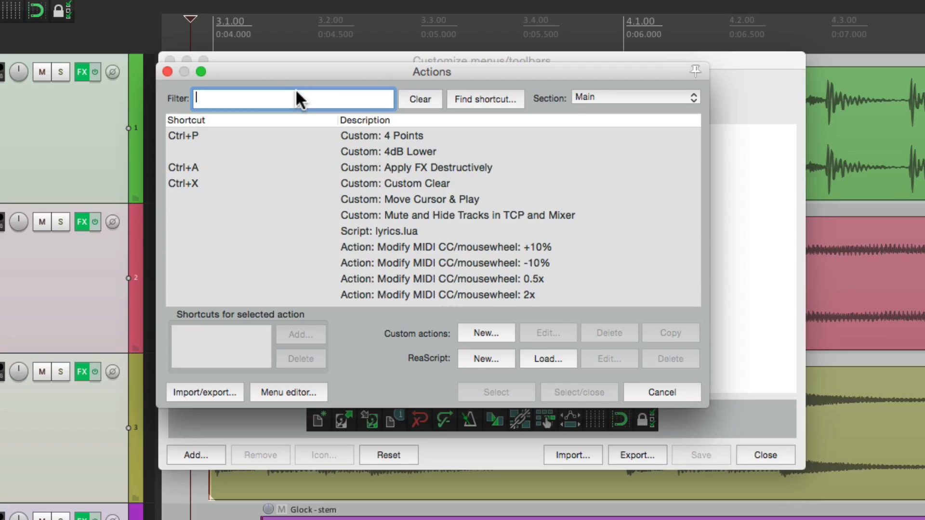
{"action": "type", "text": "pre-fader"}
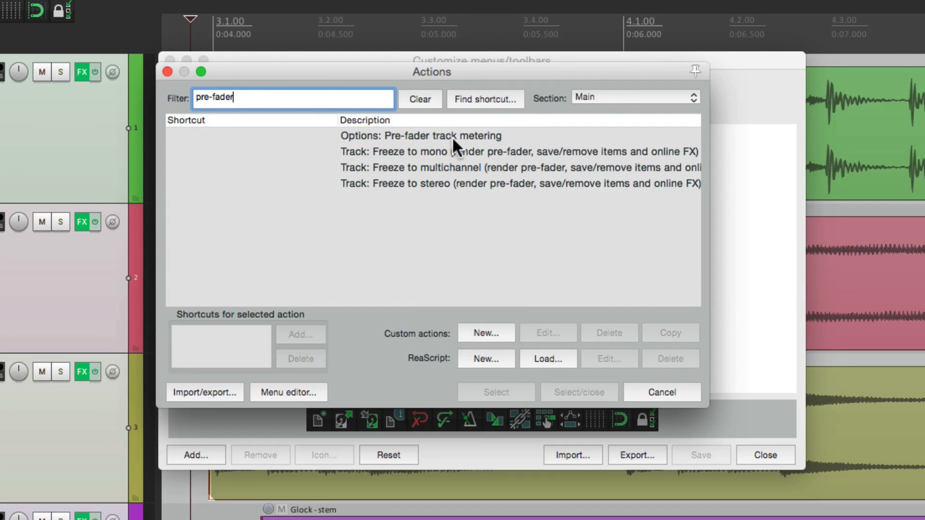
{"action": "double_click", "coordinate": [429, 134]}
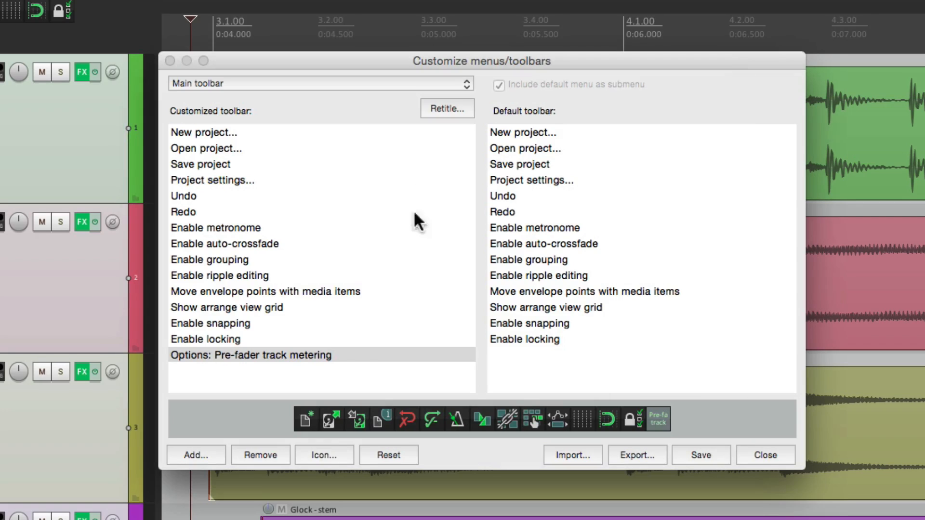
- Give the new pre-fader metering toolbar entry the text icon PRE, then save the toolbar and close its customization
{"action": "left_click", "coordinate": [333, 349]}
{"action": "left_click", "coordinate": [337, 455]}
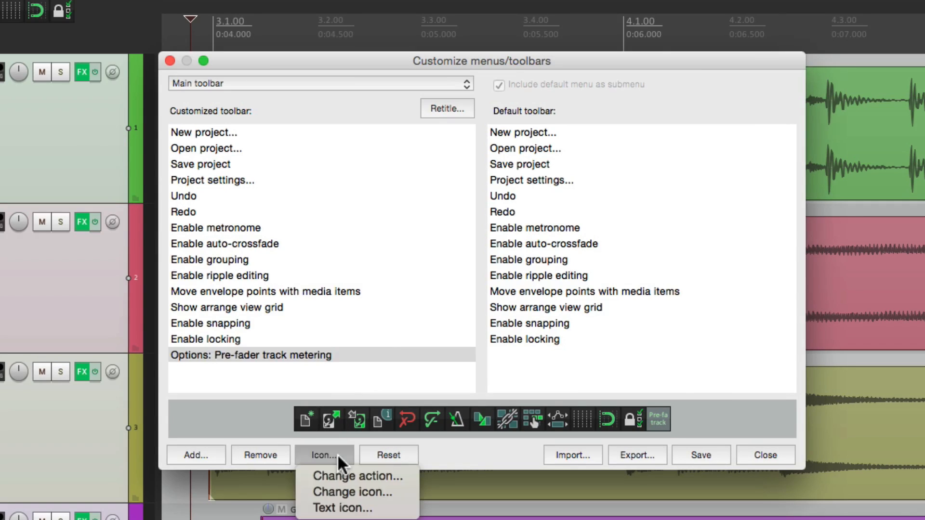
{"action": "left_click", "coordinate": [308, 509]}
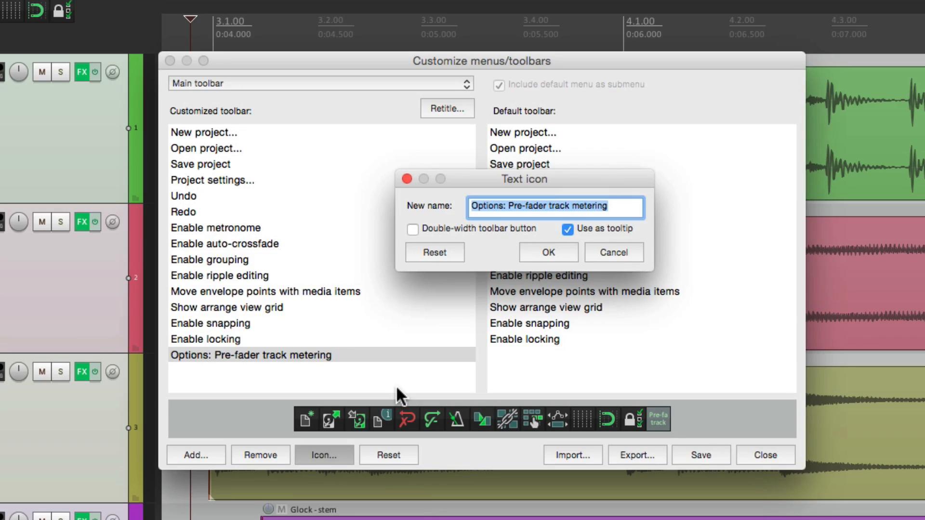
{"action": "type", "text": "PRE"}
{"action": "key", "text": "Return"}
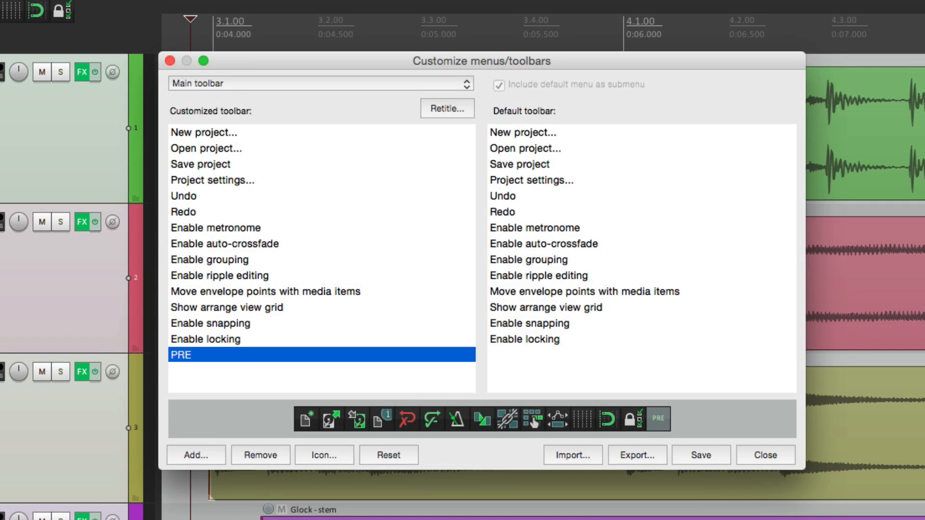
{"action": "left_click", "coordinate": [702, 455]}
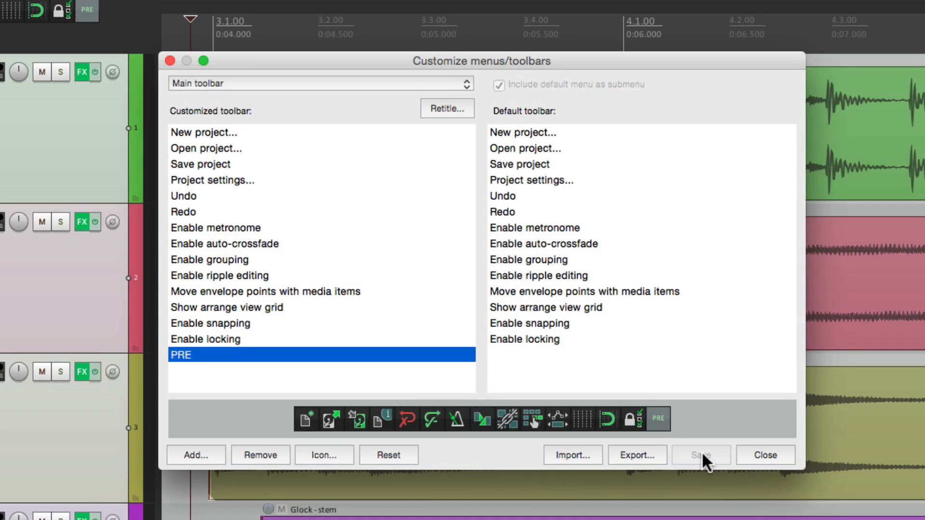
{"action": "left_click", "coordinate": [760, 456]}
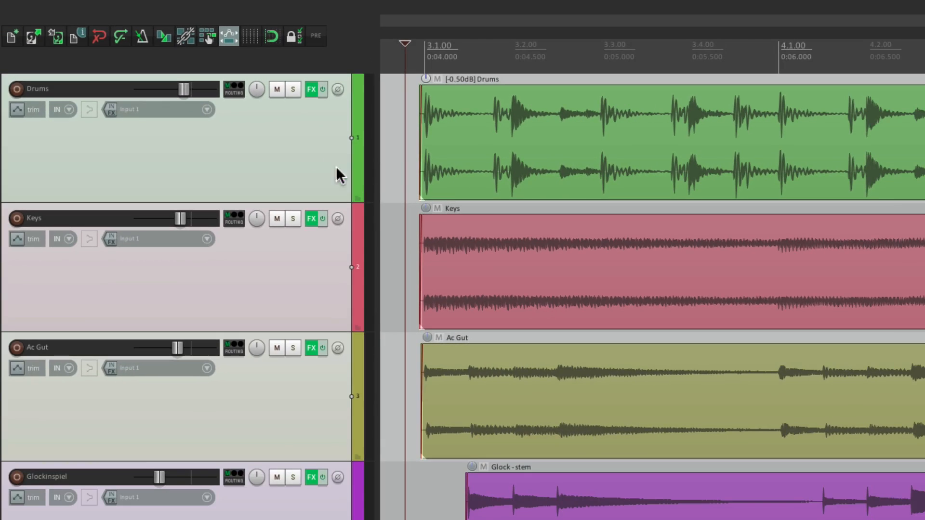
- Lower the selected tracks' volume faders to -inf dB during playback, raise them back to their previous levels, and stop
{"action": "key", "text": "space"}
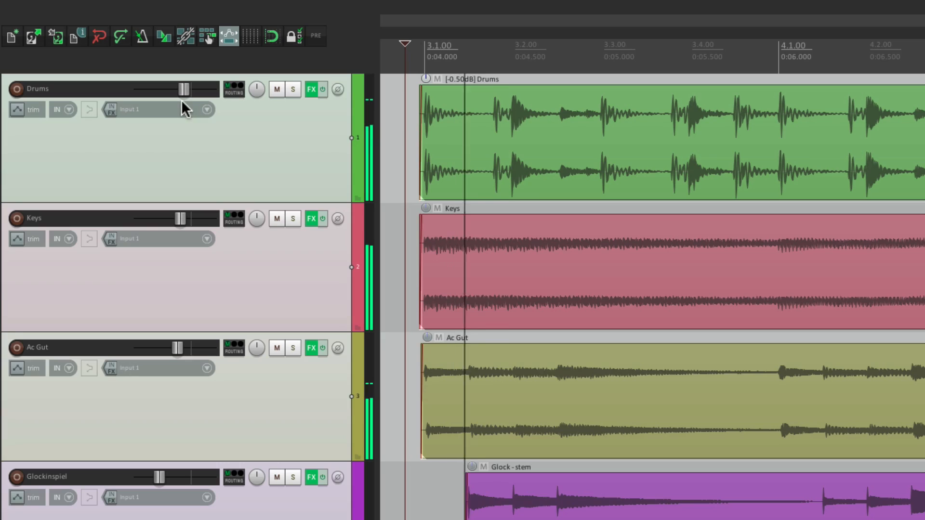
{"action": "mouse_move", "coordinate": [184, 88]}
{"action": "left_click_drag", "start_coordinate": [184, 88], "coordinate": [126, 97]}
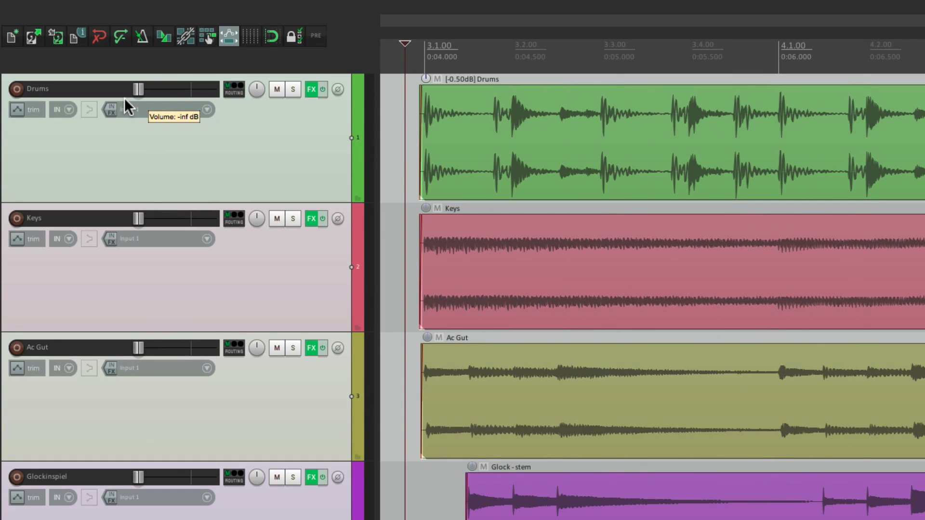
{"action": "left_click_drag", "start_coordinate": [125, 100], "coordinate": [170, 120]}
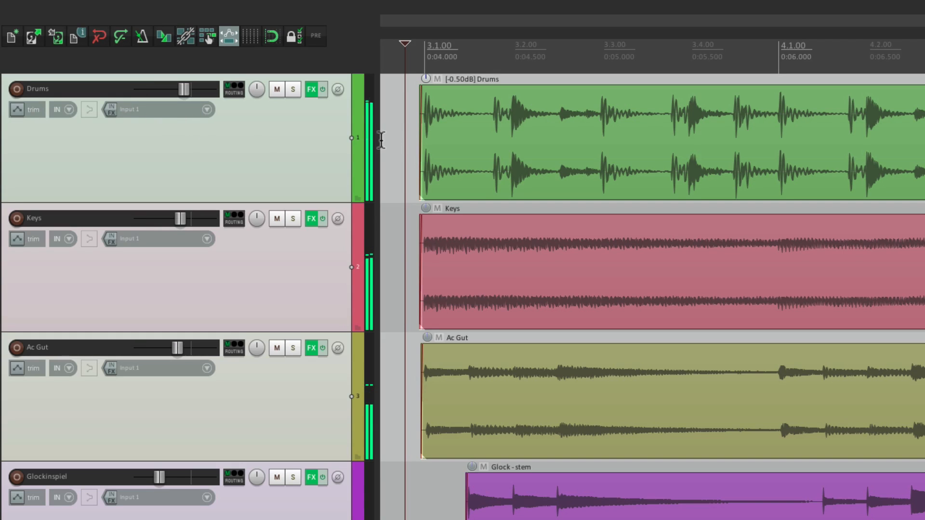
{"action": "key", "text": "space"}
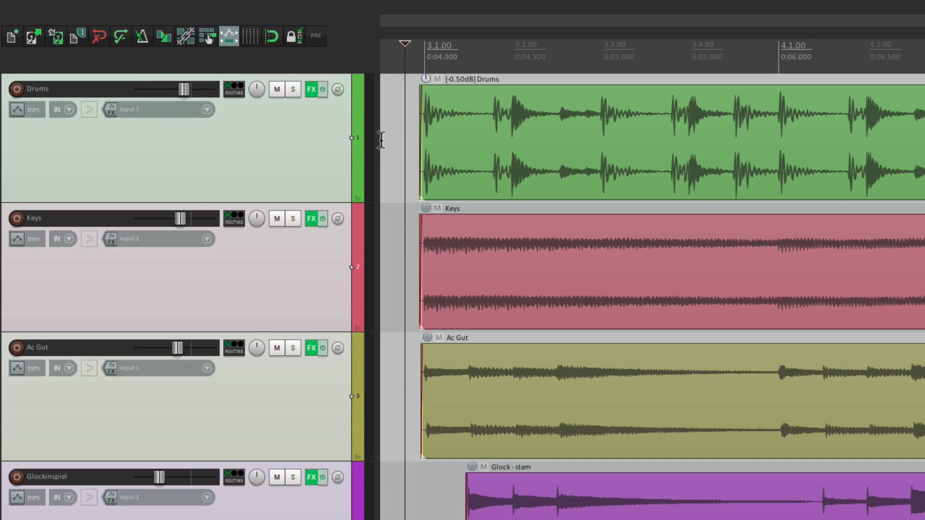
- Open the mixer, try lowering the selected tracks' faders fully with playback running, and undo the fader change
{"action": "key", "text": "ctrl+m"}
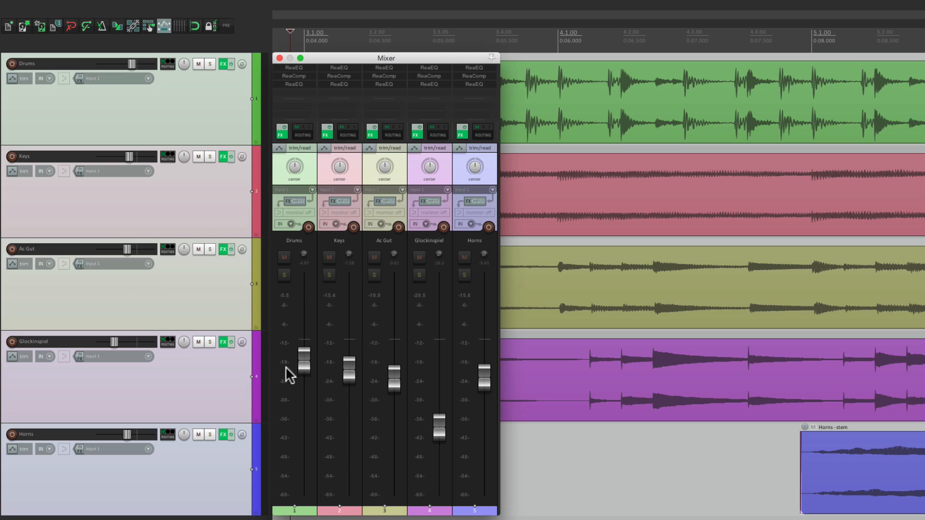
{"action": "left_click_drag", "start_coordinate": [306, 369], "coordinate": [307, 494]}
{"action": "key", "text": "space"}
{"action": "key", "text": "super+z"}
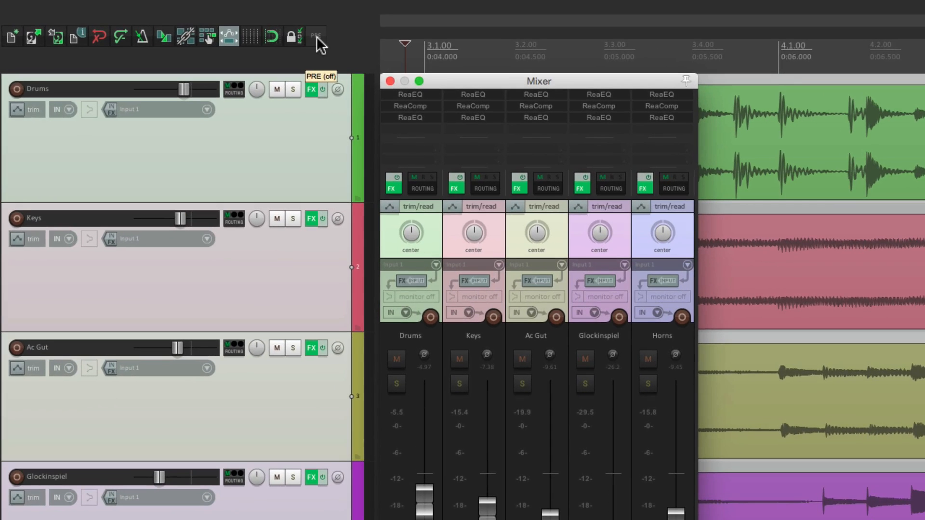
- Enable the PRE metering toggle and lower the selected tracks' mixer faders all the way during playback
{"action": "left_click", "coordinate": [239, 27]}
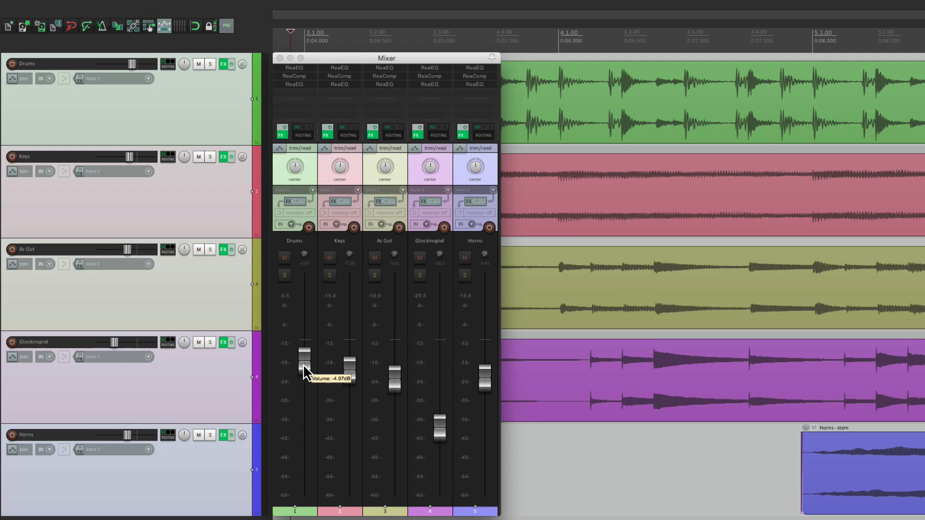
{"action": "key", "text": "space"}
{"action": "left_click_drag", "start_coordinate": [304, 371], "coordinate": [299, 488]}
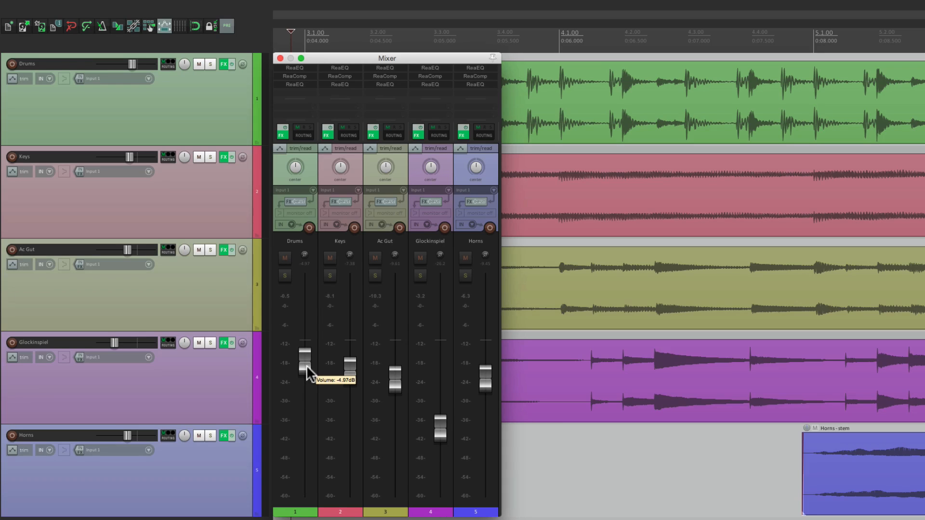
- Lower only the Drums mixer fader all the way during playback with pre-fader metering on, then restore its level
{"action": "key", "text": "space"}
{"action": "left_click_drag", "start_coordinate": [306, 364], "coordinate": [296, 506]}
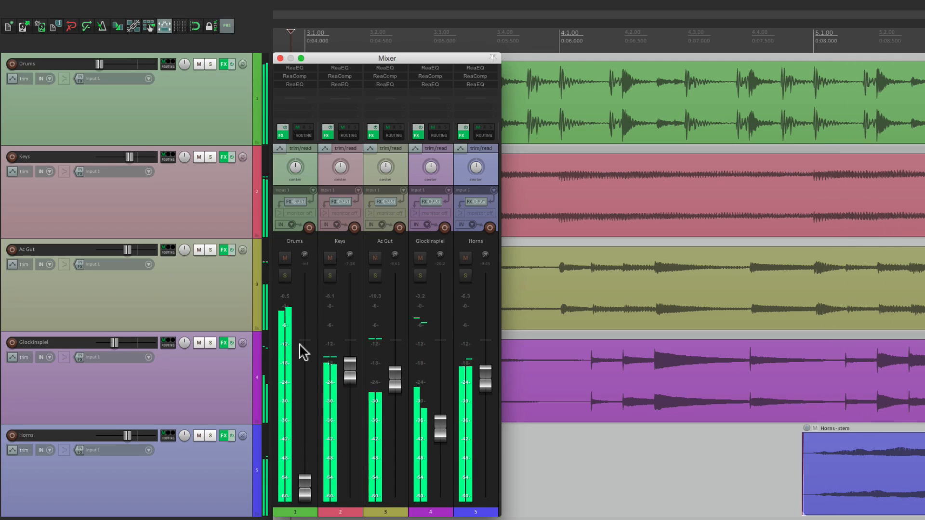
{"action": "scroll", "coordinate": [297, 344], "scroll_direction": "up", "scroll_amount": 1}
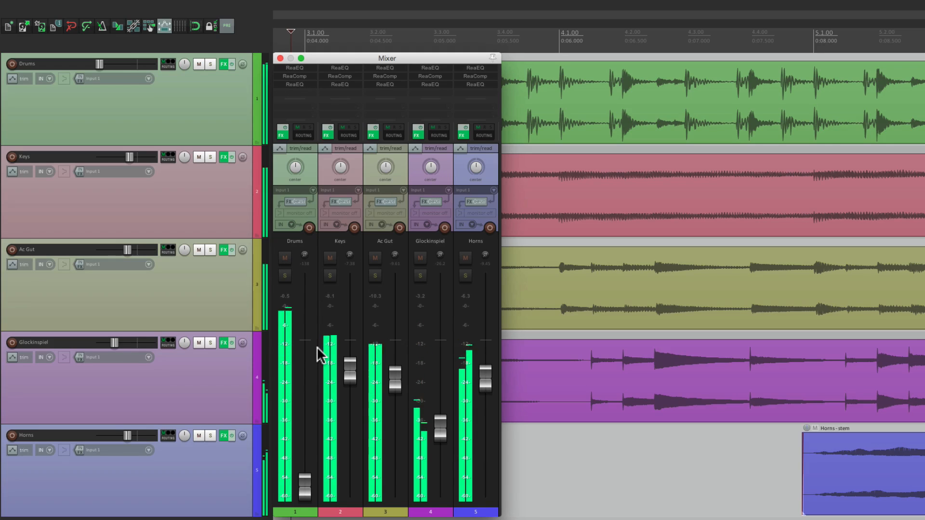
{"action": "scroll", "coordinate": [317, 347], "scroll_direction": "up", "scroll_amount": 10}
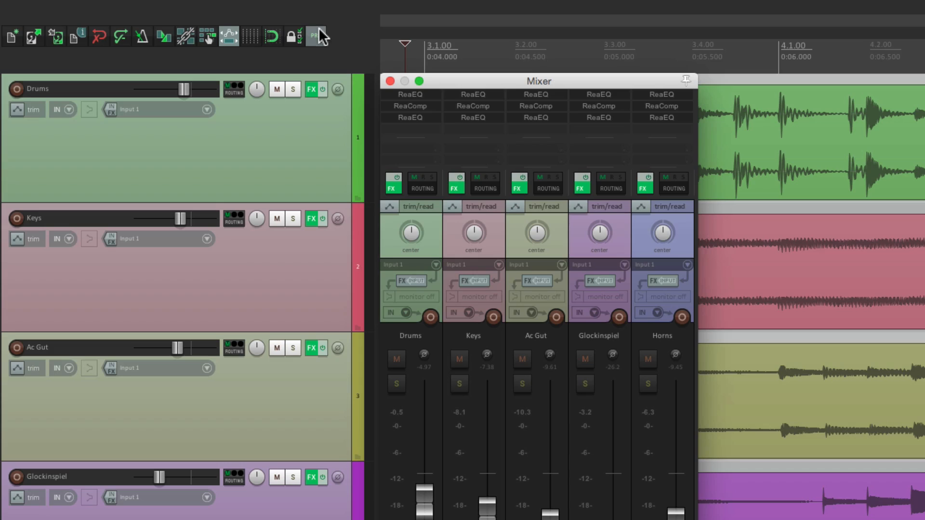
- With the PRE metering toggle switched off, lower the Drums fader to -inf dB during playback and undo the change
{"action": "left_click", "coordinate": [319, 33]}
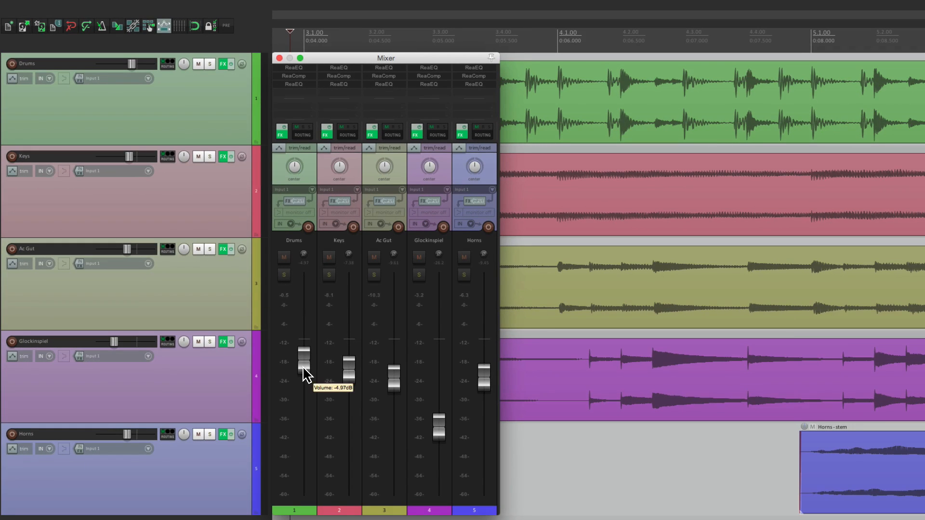
{"action": "key", "text": "space"}
{"action": "left_click_drag", "start_coordinate": [304, 370], "coordinate": [304, 497]}
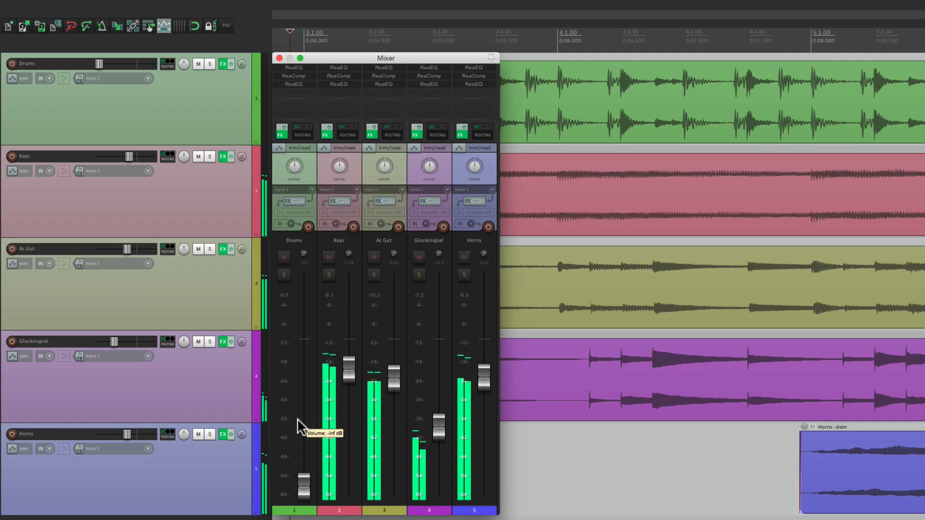
{"action": "key", "text": "space"}
{"action": "key", "text": "super+z"}
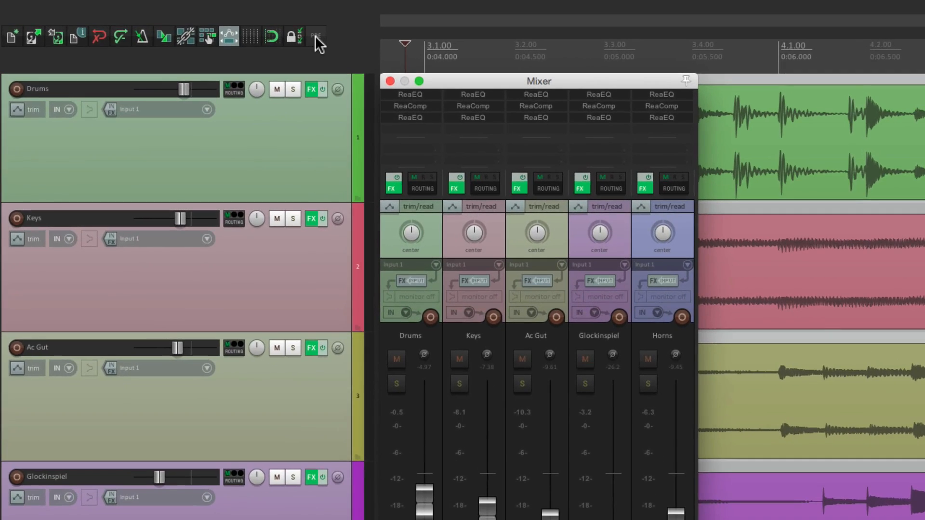
- Switch the PRE metering toggle on and check the state of the matching Pre-fader track metering option
{"action": "left_click", "coordinate": [316, 37]}
{"action": "left_click", "coordinate": [332, 8]}
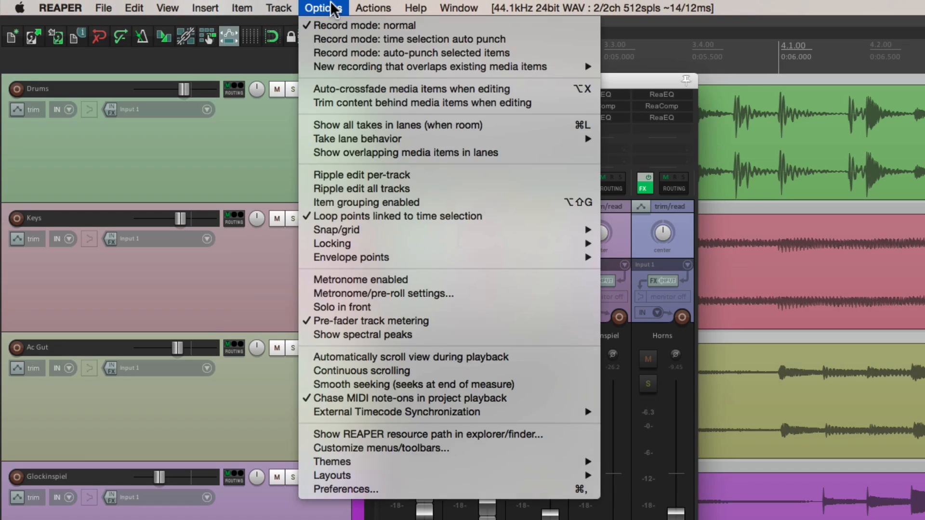
{"action": "left_click", "coordinate": [315, 324]}
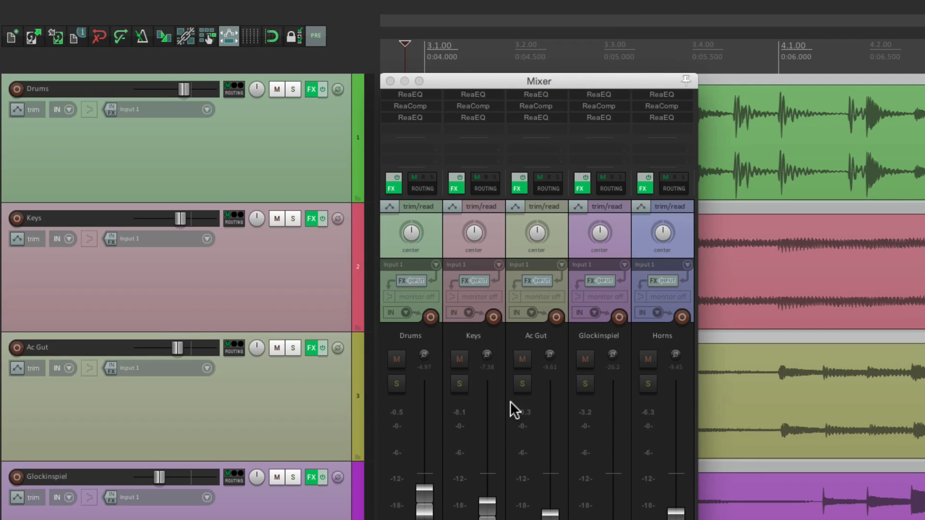
- Check the pre-fader level setting in the Track Control Panels preferences, close the preferences, and switch the PRE metering toggle off
{"action": "key", "text": "super+comma"}
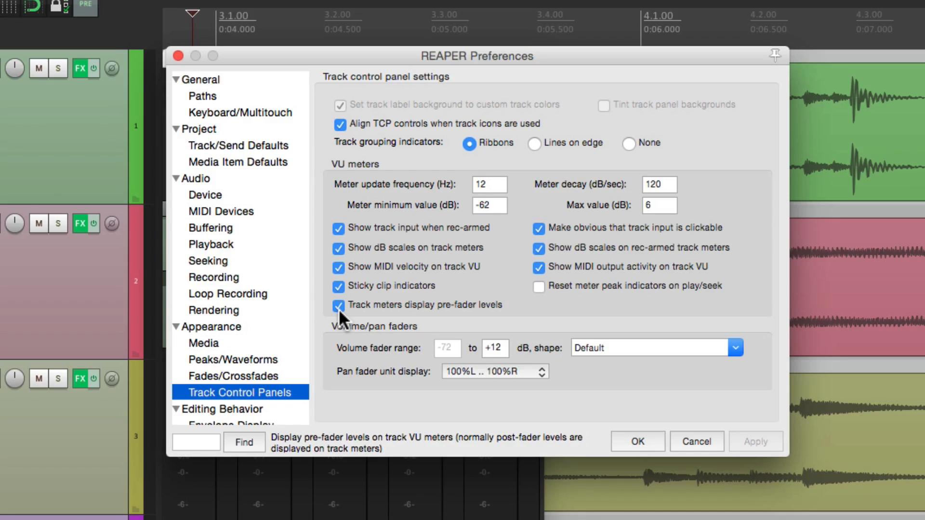
{"action": "left_click", "coordinate": [638, 441]}
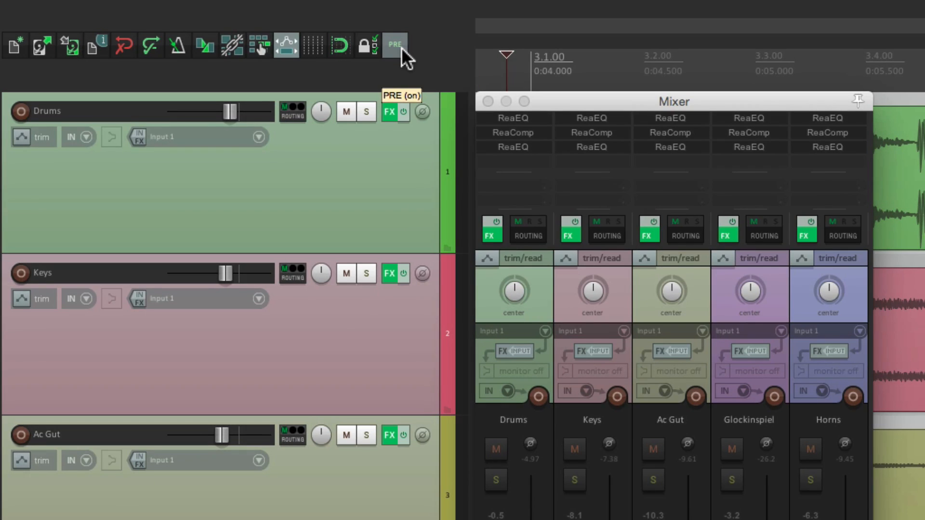
{"action": "left_click", "coordinate": [401, 45]}
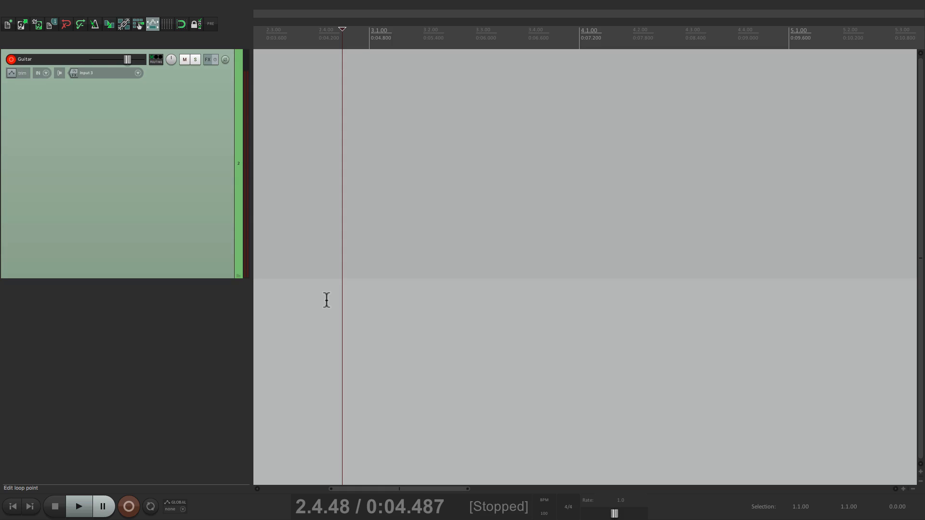
- Record a take on the armed Guitar track, lowering its volume fader and resetting it during recording, and stop the recording
{"action": "key", "text": "ctrl+r"}
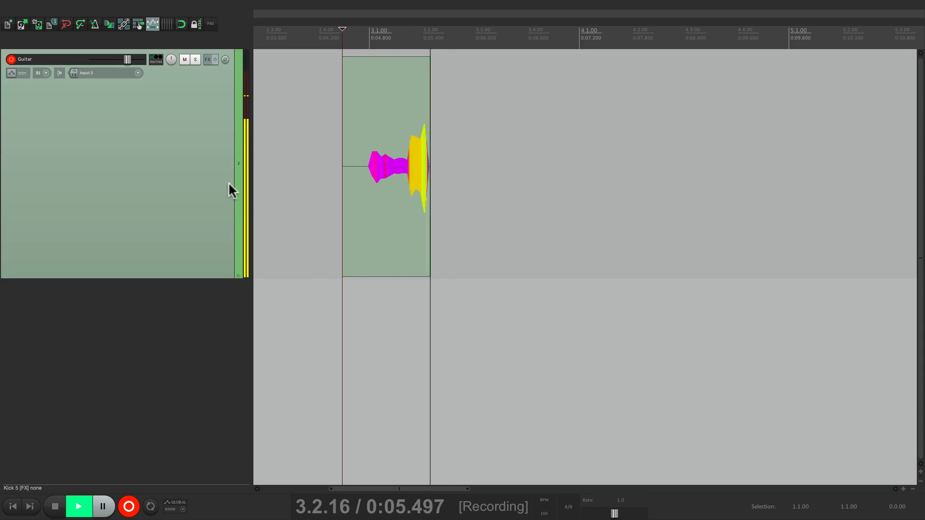
{"action": "left_click_drag", "start_coordinate": [126, 58], "coordinate": [91, 57]}
{"action": "double_click", "coordinate": [92, 58]}
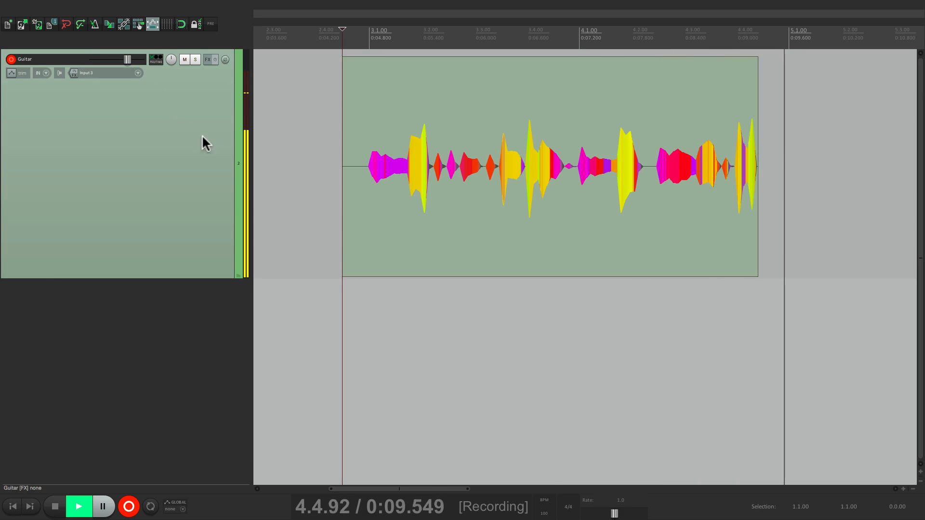
{"action": "key", "text": "space"}
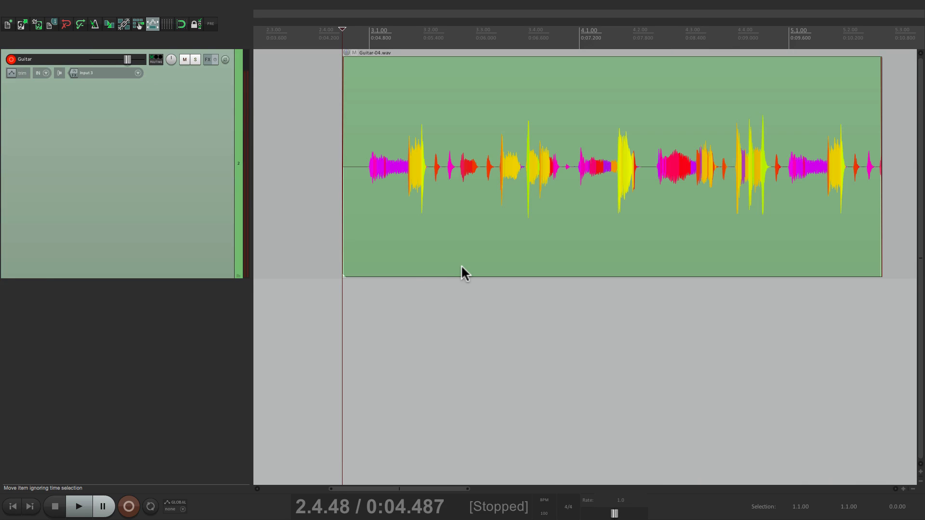